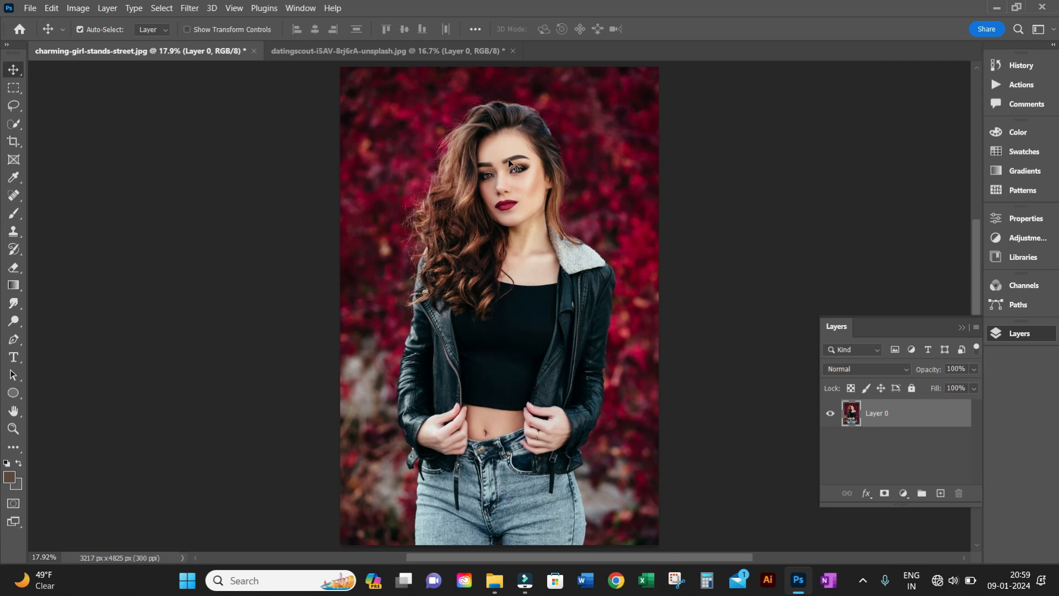
# Examine the woman's hair edges in the portrait photo and look over the beach photo intended as background
pyautogui.moveTo(445, 189); pyautogui.dragTo(556, 252)
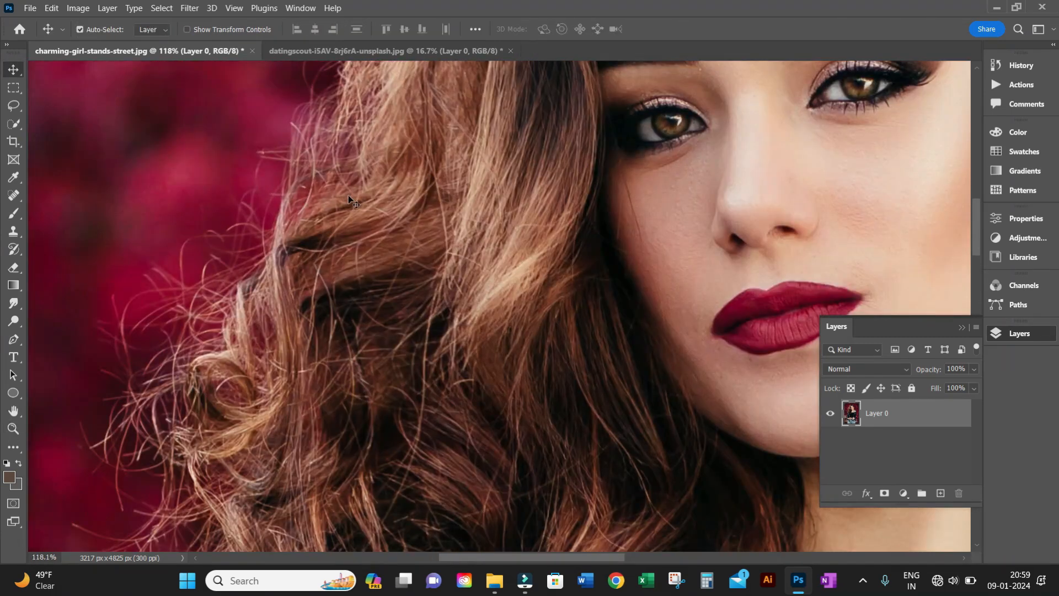
pyautogui.hotkey('ctrl', 'space')
pyautogui.moveTo(350, 194); pyautogui.dragTo(300, 183)
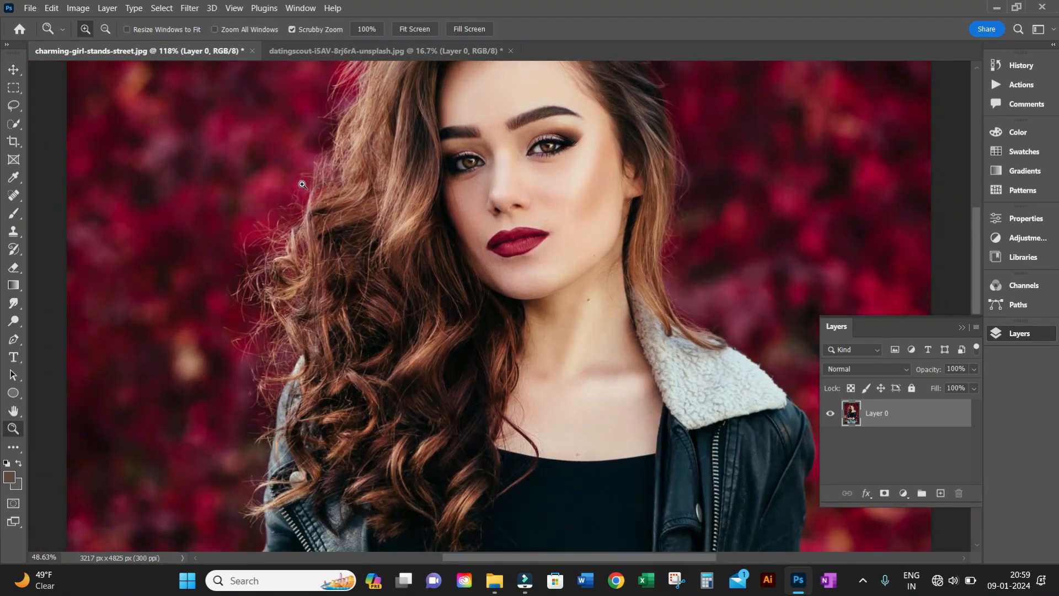
pyautogui.moveTo(385, 225); pyautogui.dragTo(472, 238)
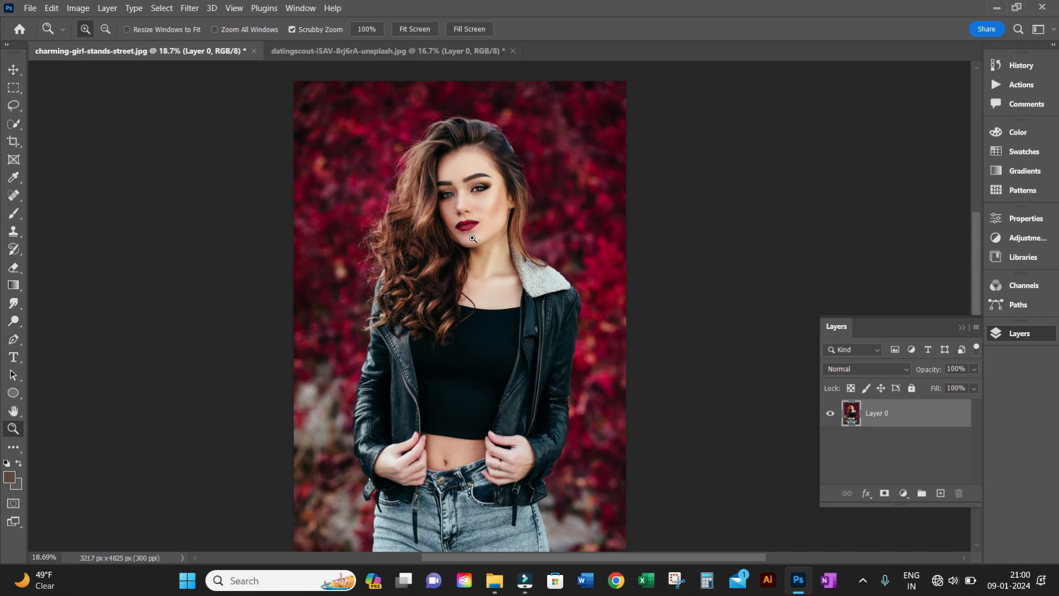
pyautogui.click(398, 49)
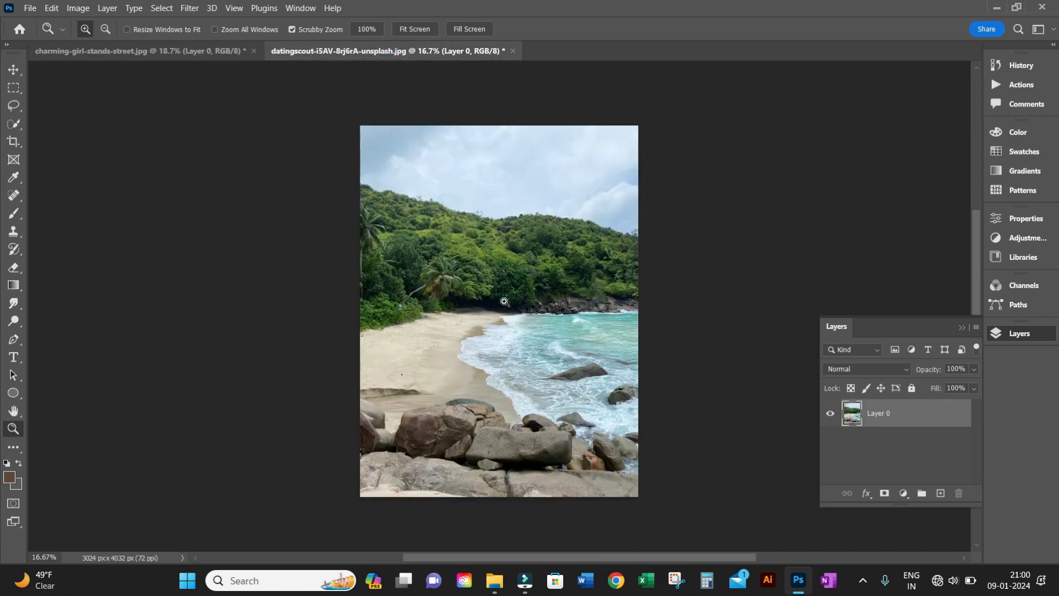
pyautogui.click(216, 50)
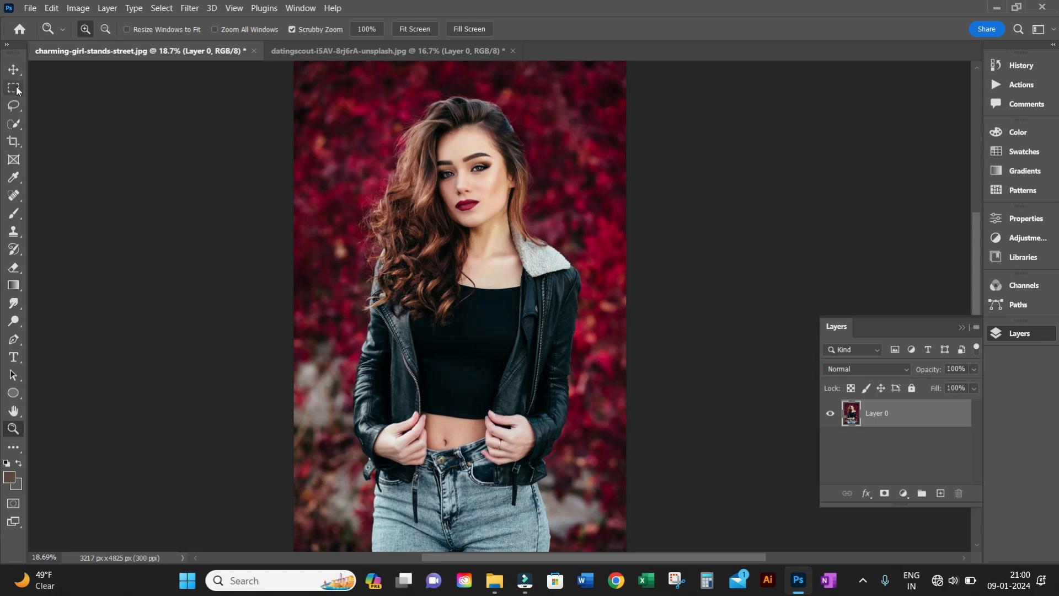
pyautogui.click(14, 126)
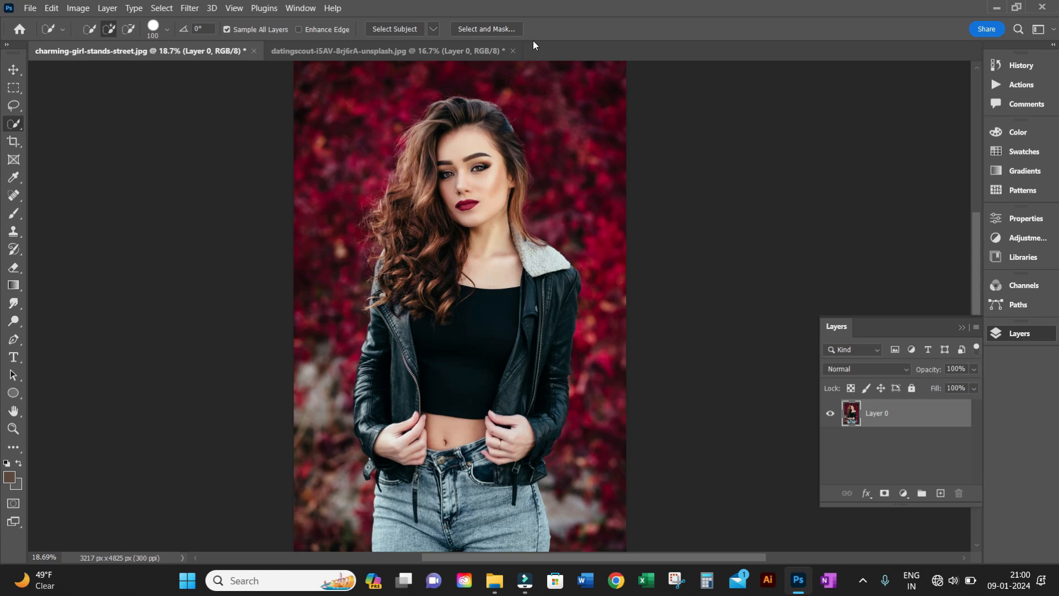
pyautogui.click(488, 29)
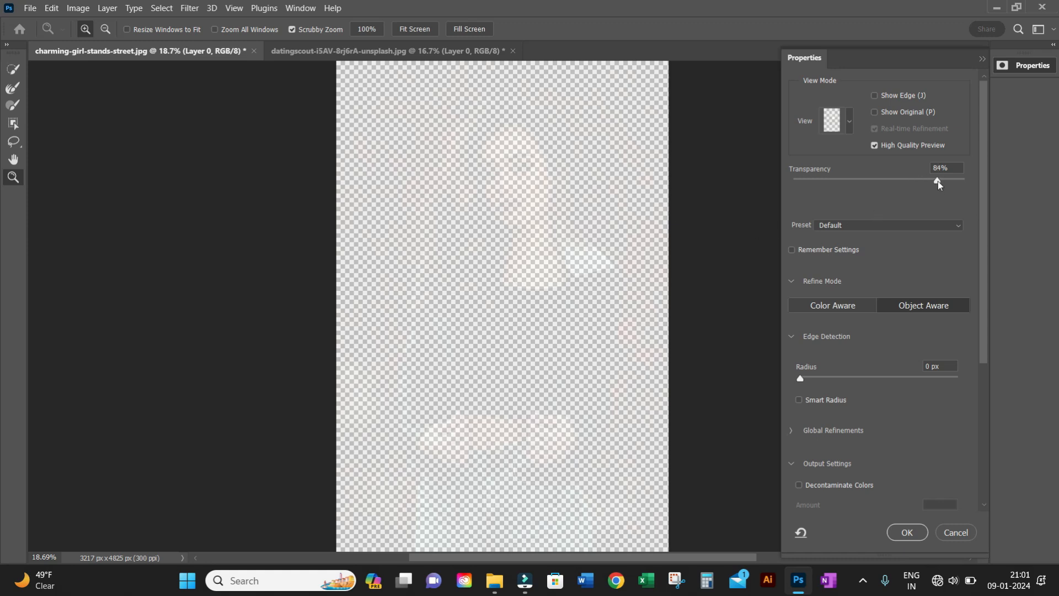
pyautogui.moveTo(922, 181); pyautogui.dragTo(791, 184)
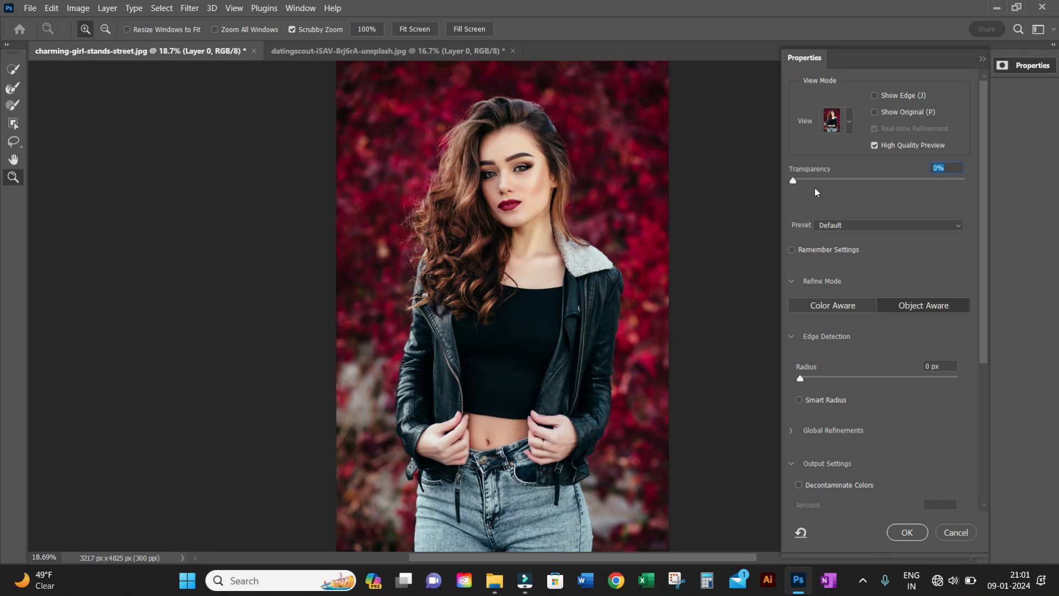
pyautogui.click(960, 533)
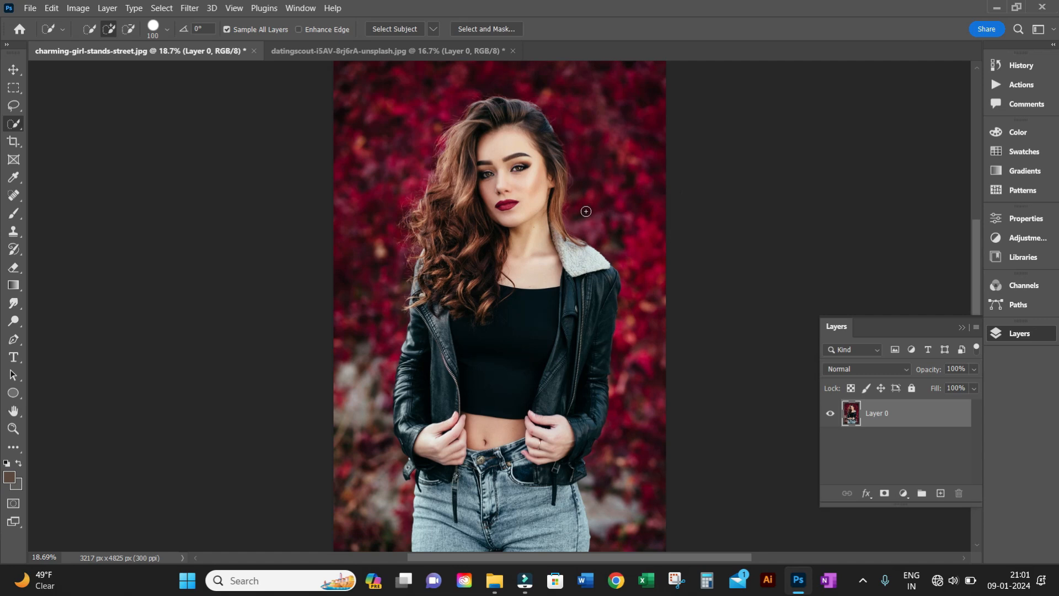
# Bring the portrait layer into the beach document as a layer above the beach photo and leave it selected
pyautogui.click(370, 51)
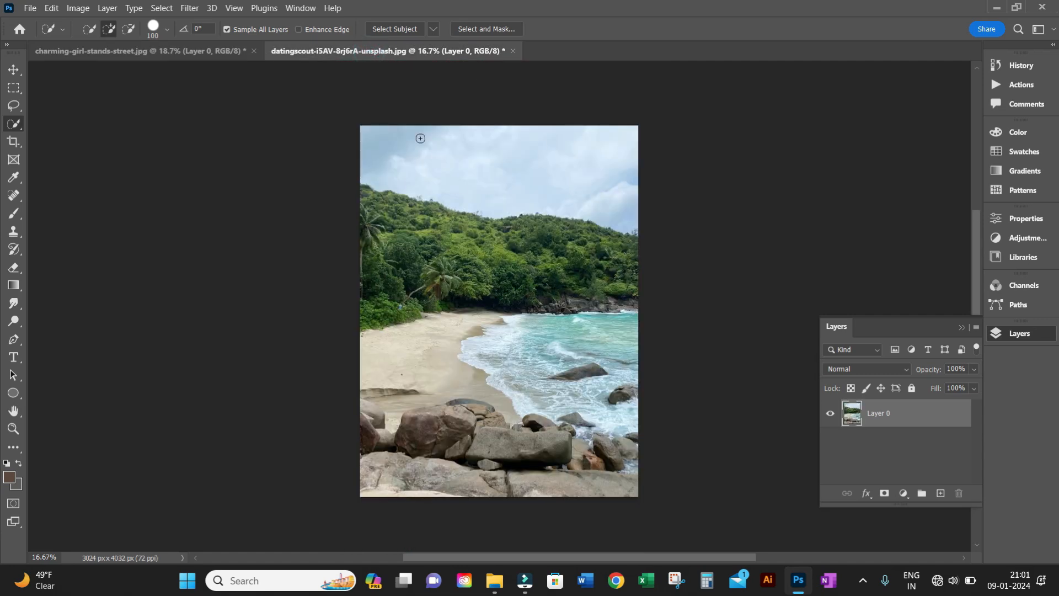
pyautogui.click(215, 51)
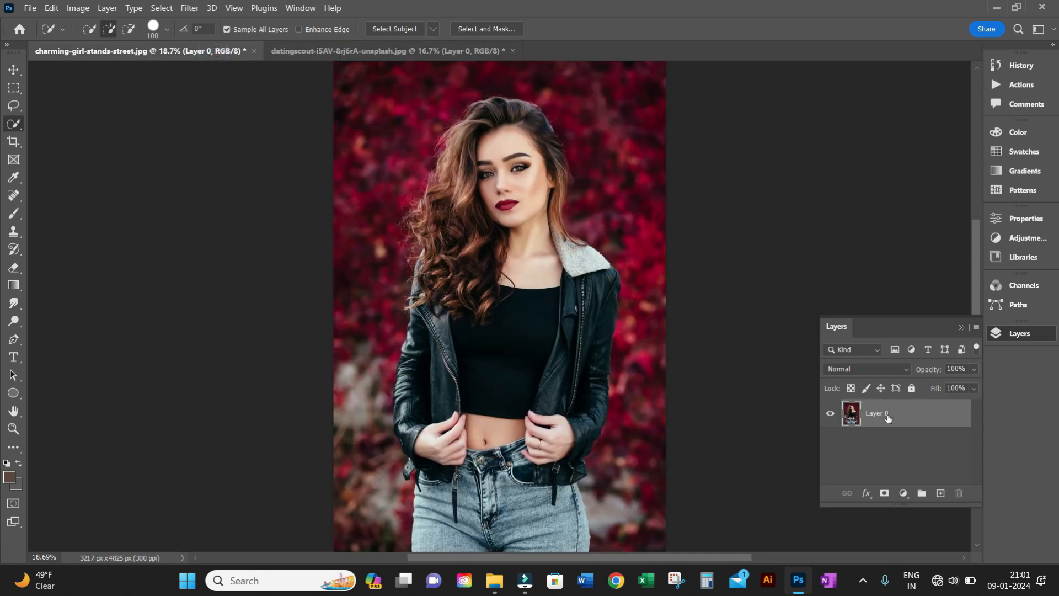
pyautogui.moveTo(412, 52); pyautogui.dragTo(565, 329)
pyautogui.press('v')
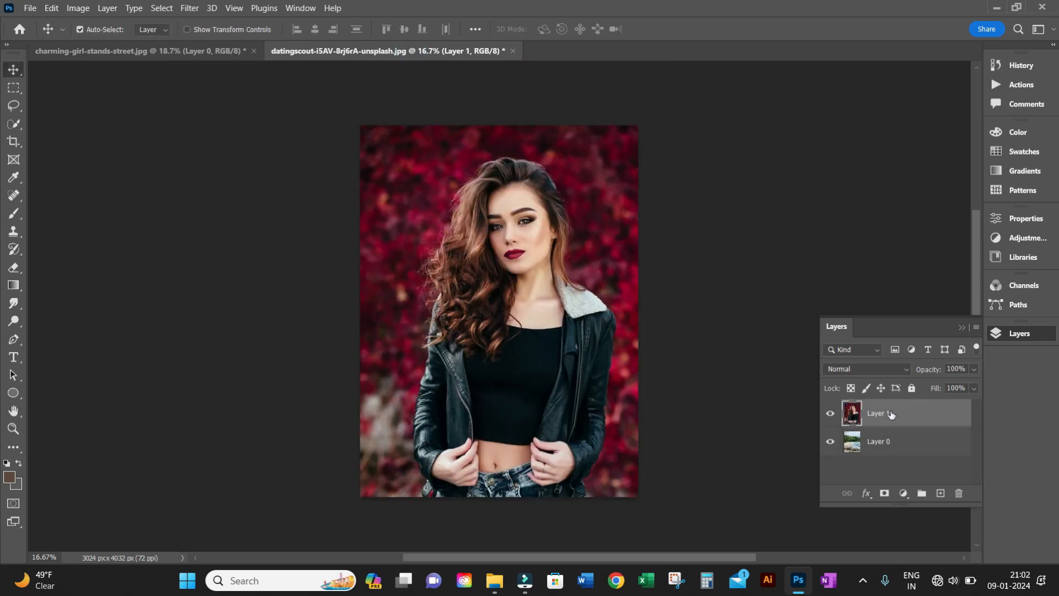
pyautogui.click(899, 447)
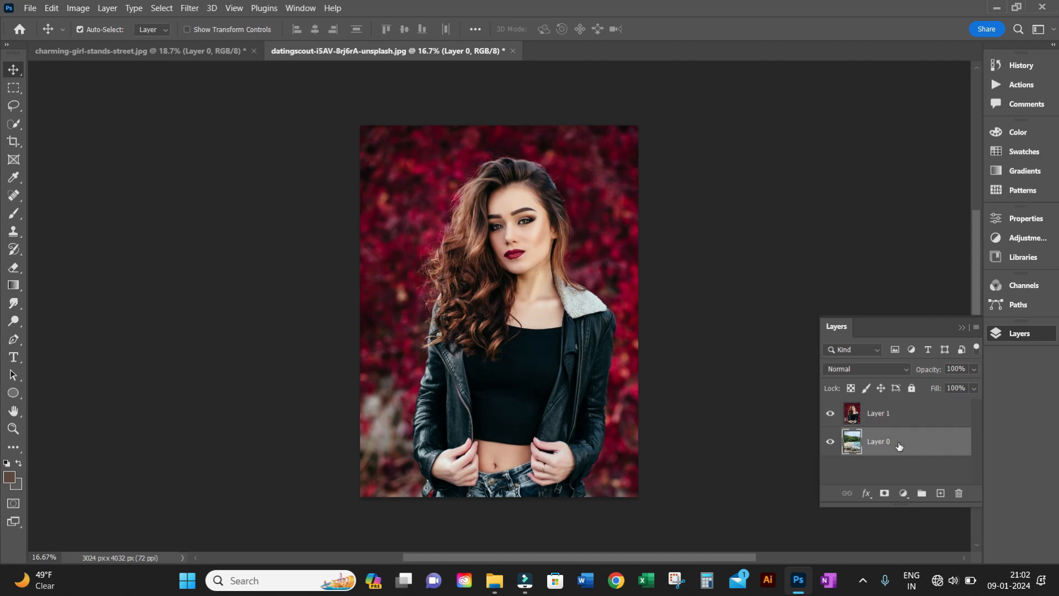
pyautogui.click(896, 411)
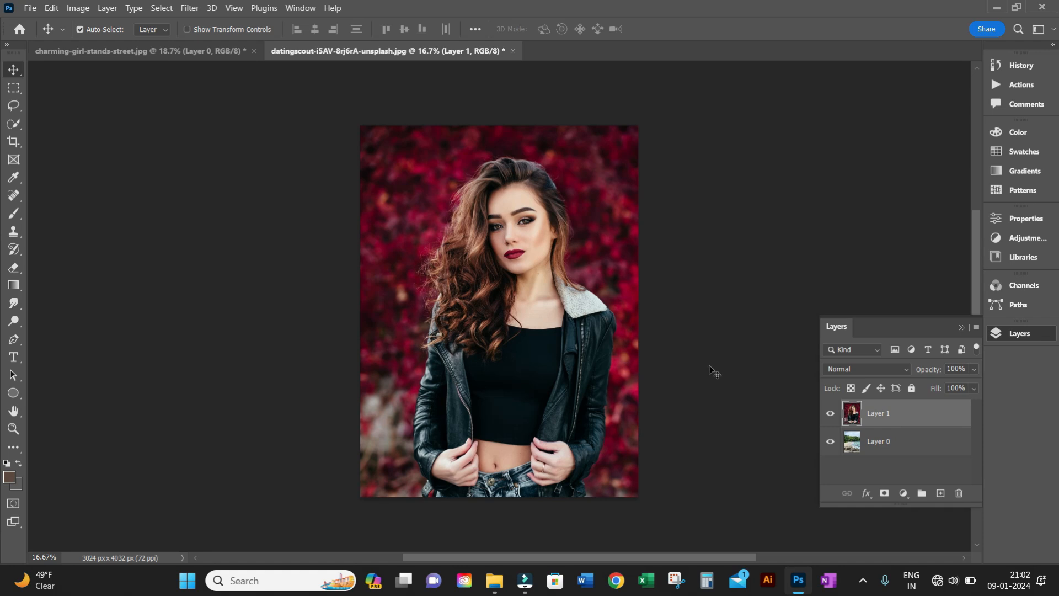
# Open the portrait layer in Select and Mask with the Quick Selection tool active and set the preview transparency to 0%
pyautogui.click(14, 125)
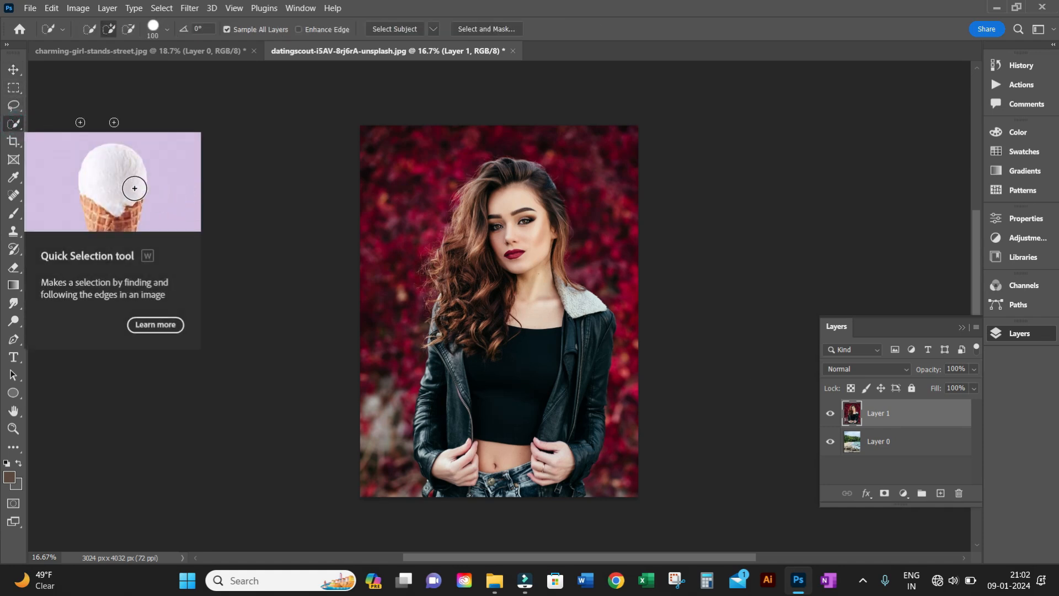
pyautogui.click(486, 27)
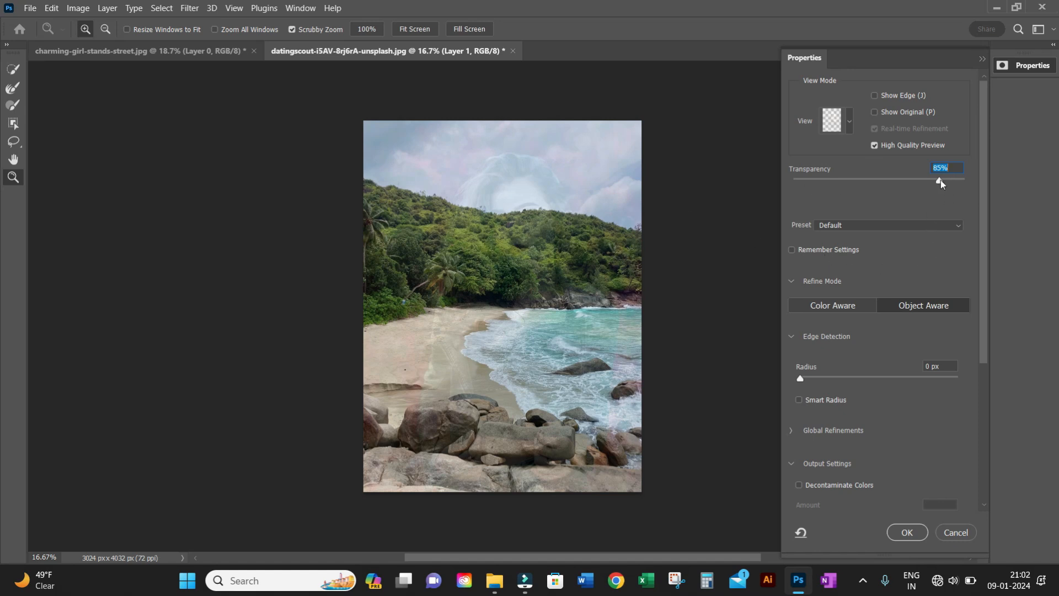
pyautogui.moveTo(940, 180); pyautogui.dragTo(789, 193)
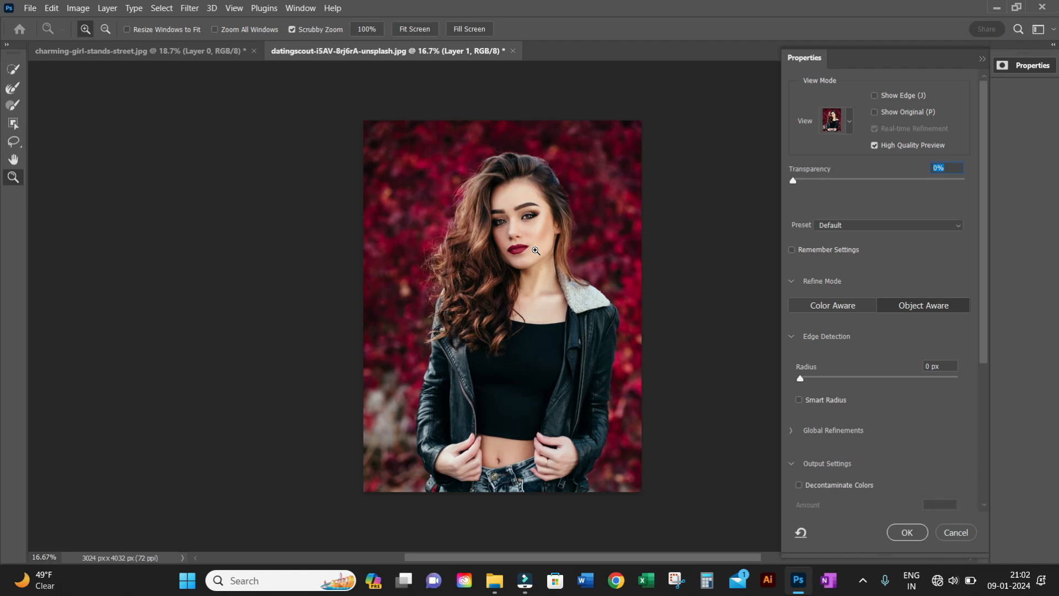
# Show the mask in Overlay view and select the woman automatically with Select Subject
pyautogui.click(849, 122)
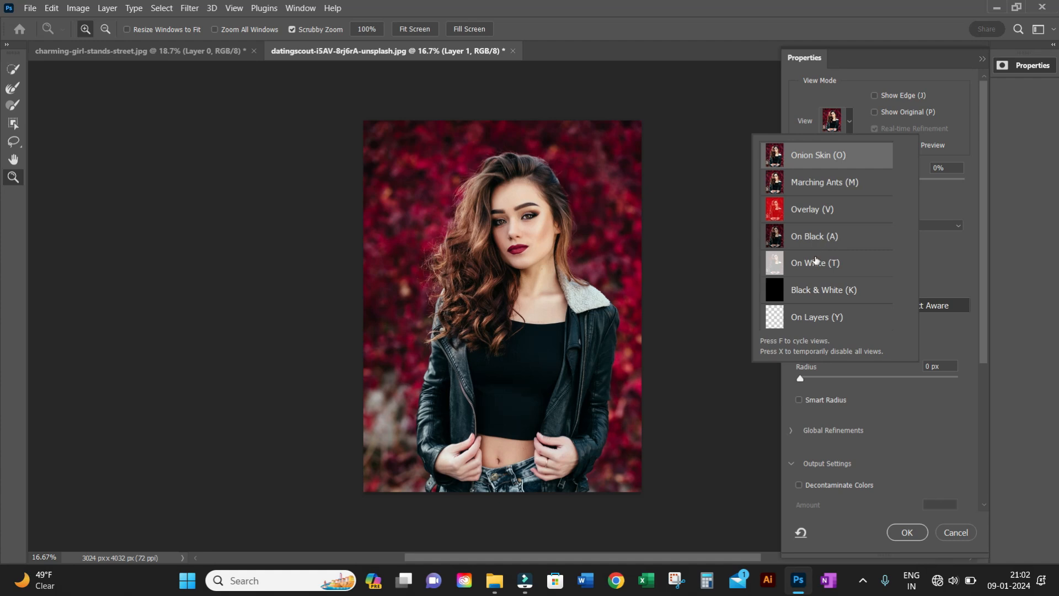
pyautogui.click(808, 211)
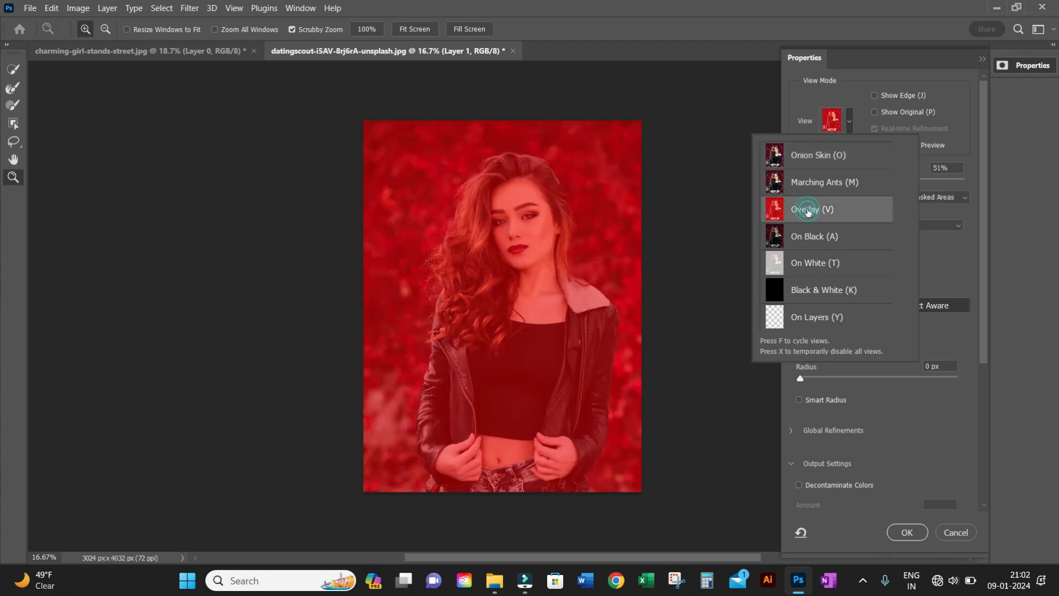
pyautogui.click(943, 189)
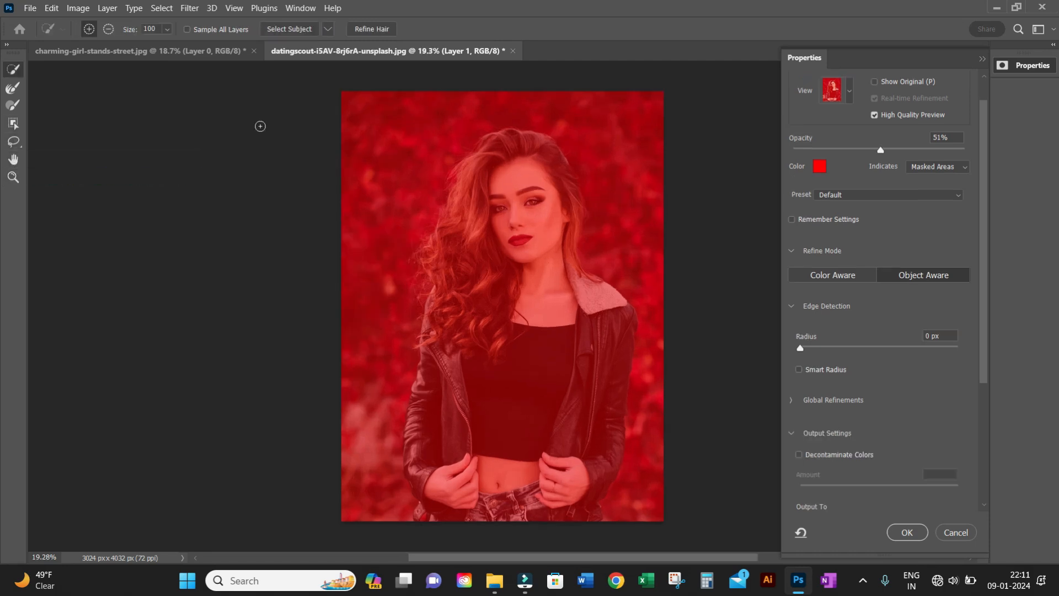
pyautogui.click(14, 67)
pyautogui.click(297, 31)
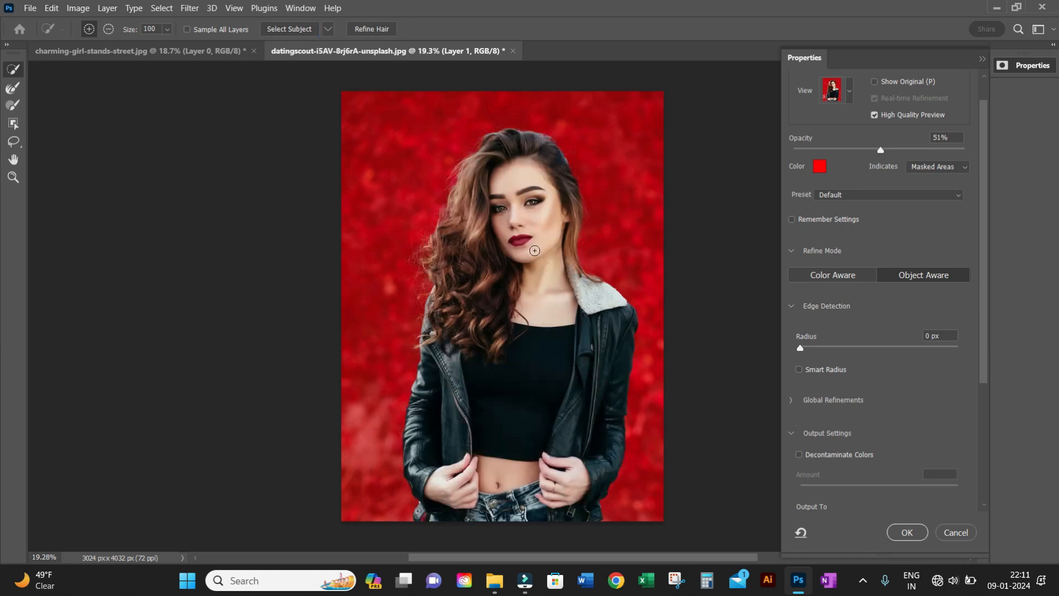
# Show the mask in Black & White view and set the edge detection radius to 83 px
pyautogui.click(849, 92)
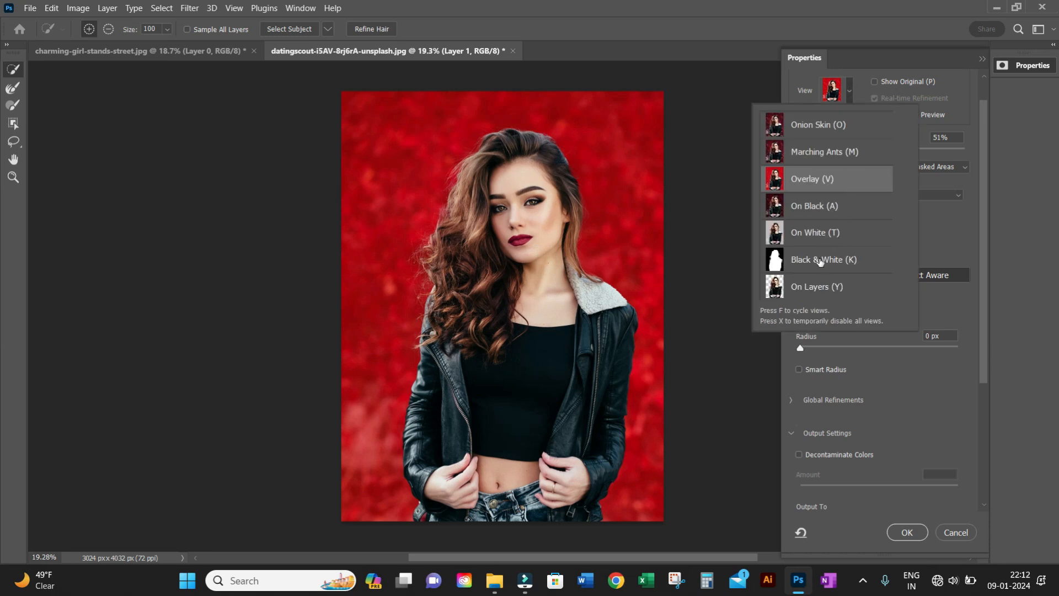
pyautogui.click(820, 262)
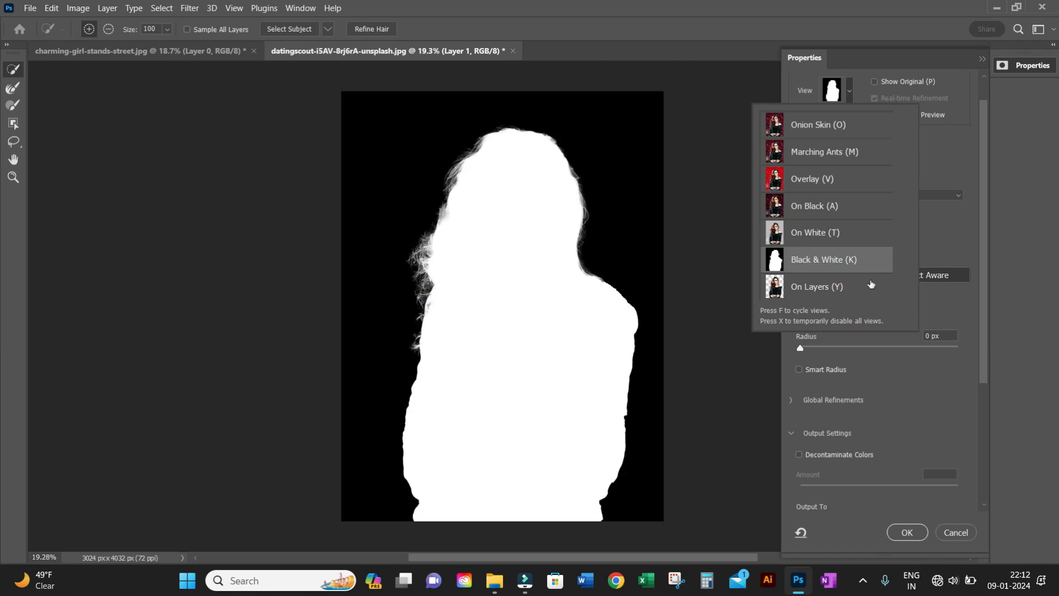
pyautogui.click(935, 306)
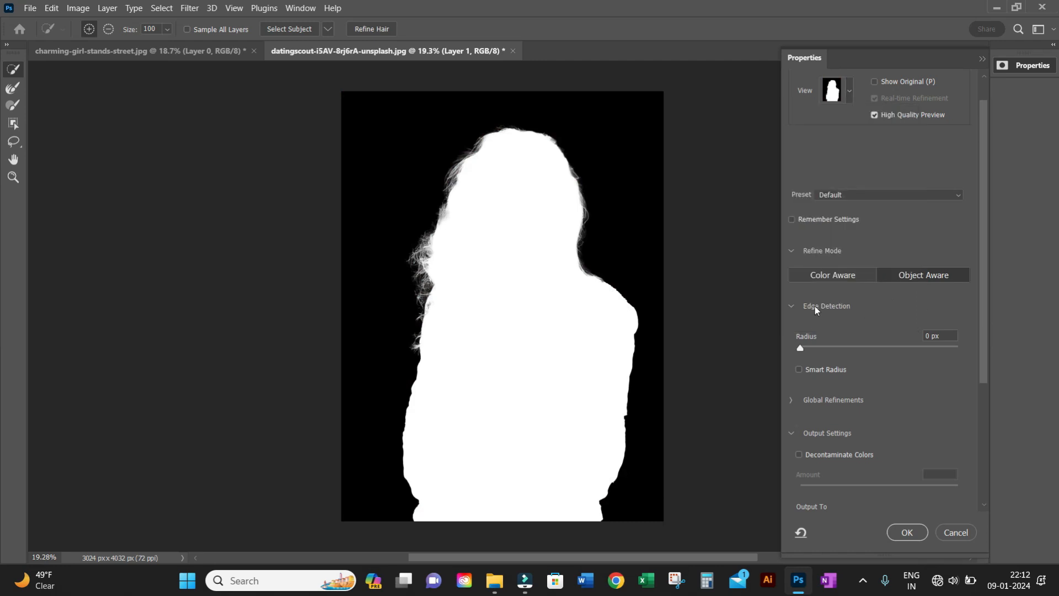
pyautogui.moveTo(801, 348); pyautogui.dragTo(926, 359)
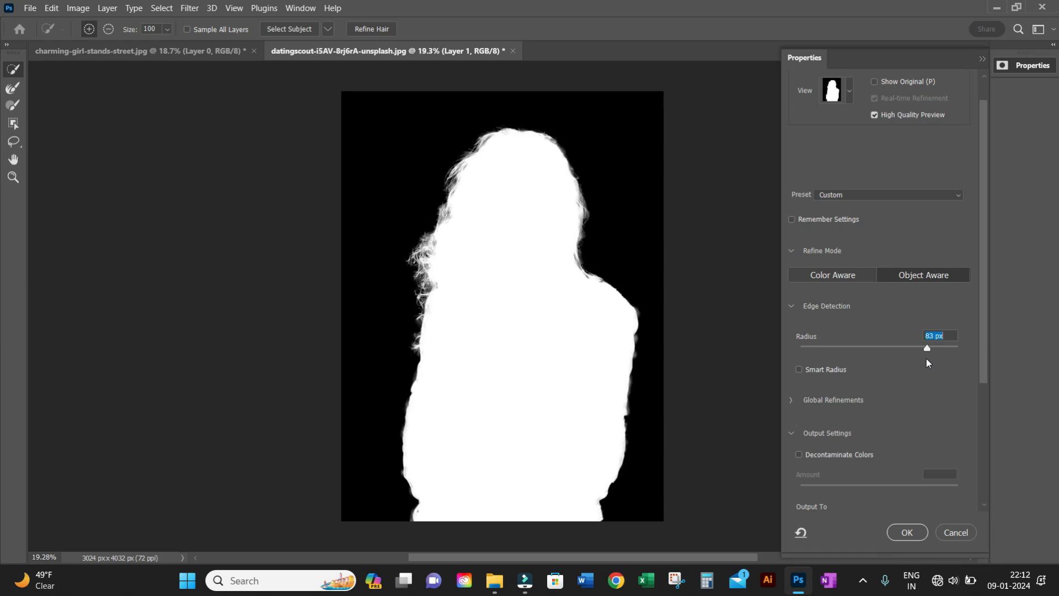
# Switch the preview to Onion Skin view and set its transparency to 100%
pyautogui.click(850, 92)
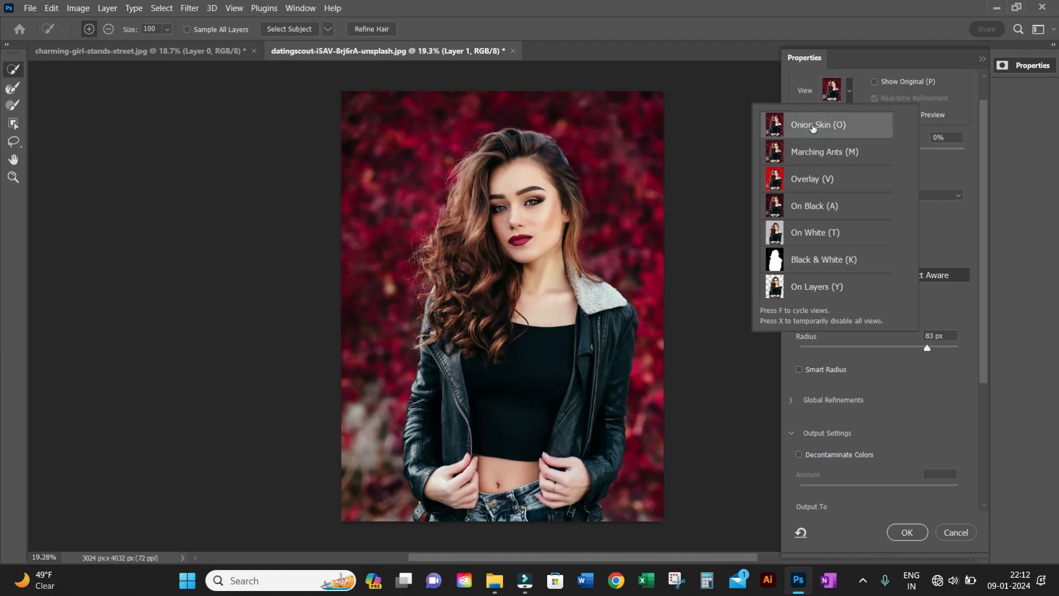
pyautogui.click(814, 128)
pyautogui.moveTo(793, 153); pyautogui.dragTo(963, 161)
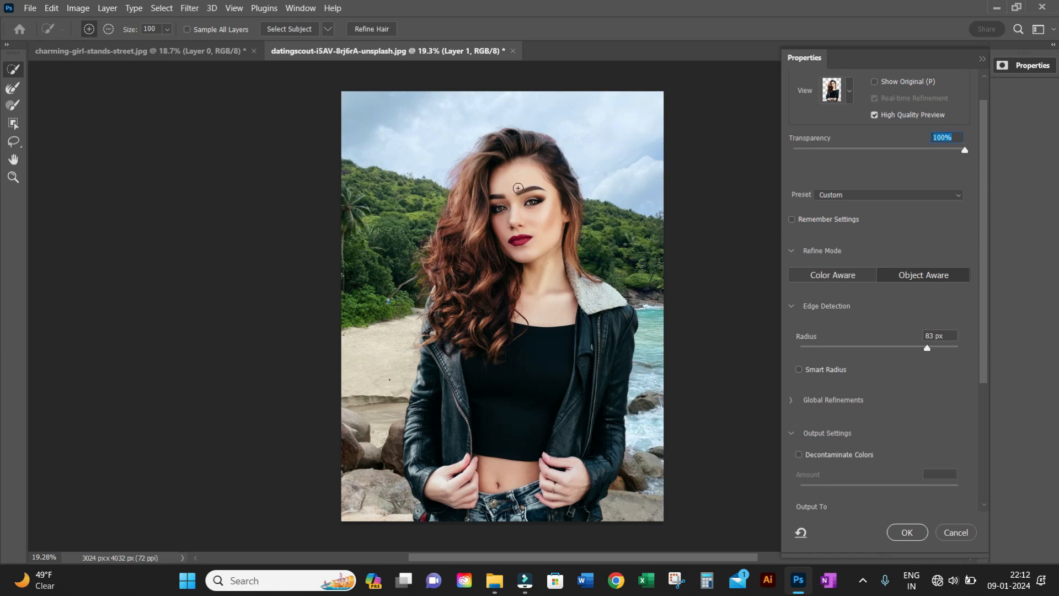
# Refine the hair edge along the top of the woman's head with the Refine Edge Brush
pyautogui.press('z')
pyautogui.moveTo(478, 143)
pyautogui.mouseDown()
pyautogui.moveTo(539, 172)
pyautogui.moveTo(513, 166)
pyautogui.mouseUp()
pyautogui.press('z')
pyautogui.moveTo(654, 131)
pyautogui.mouseDown()
pyautogui.moveTo(683, 137)
pyautogui.moveTo(669, 156)
pyautogui.moveTo(640, 152)
pyautogui.mouseUp()
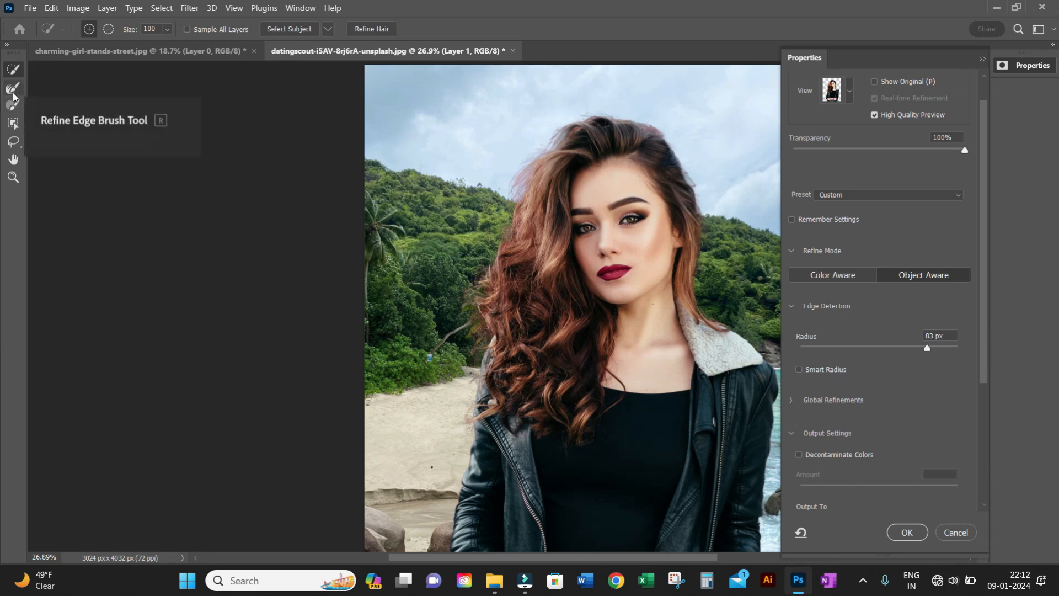
pyautogui.click(13, 90)
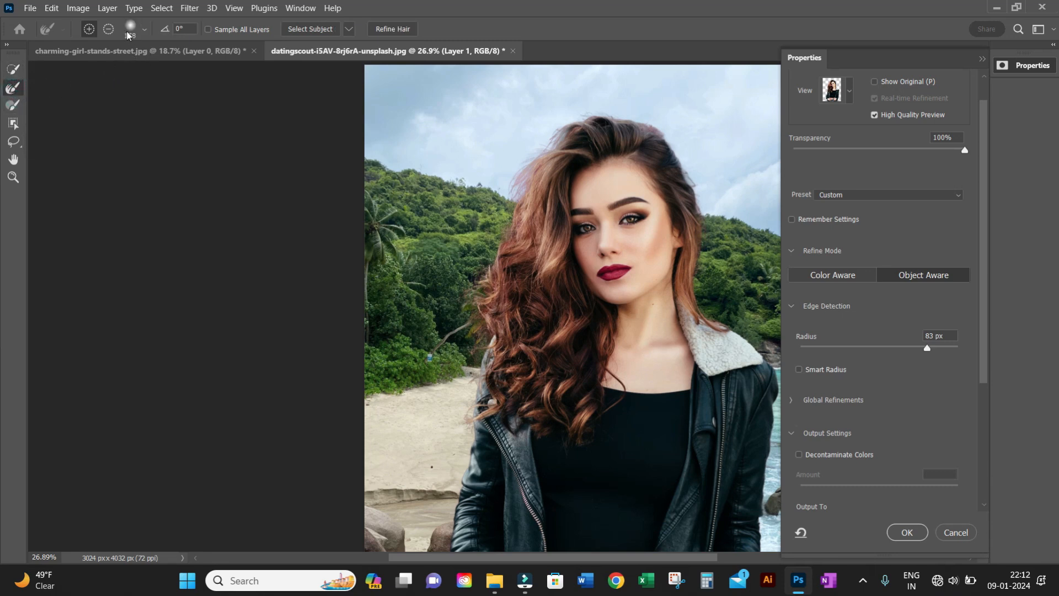
pyautogui.click(143, 30)
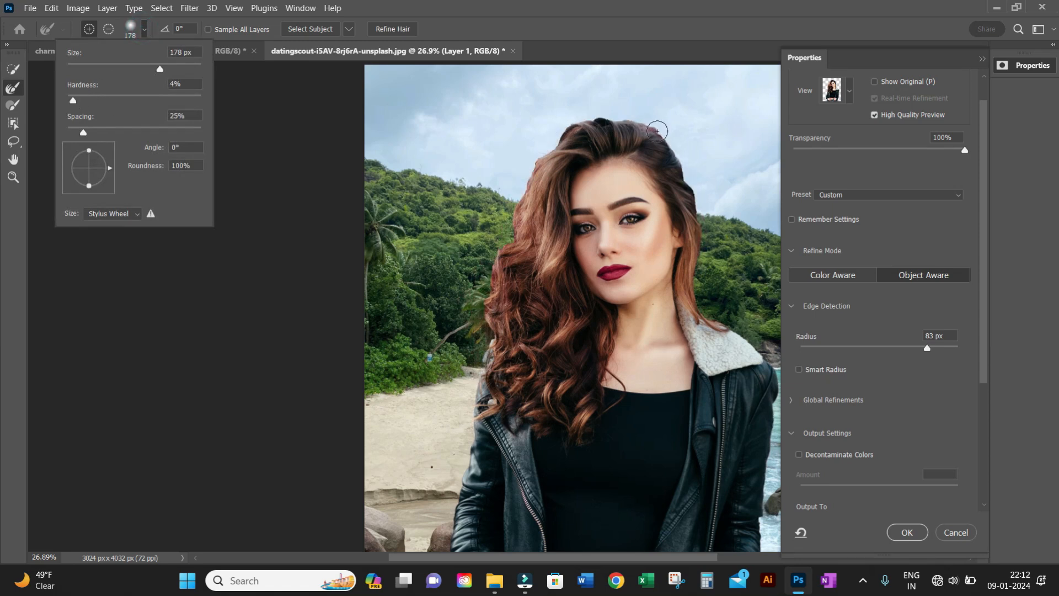
pyautogui.click(657, 131)
pyautogui.moveTo(657, 130); pyautogui.dragTo(573, 117)
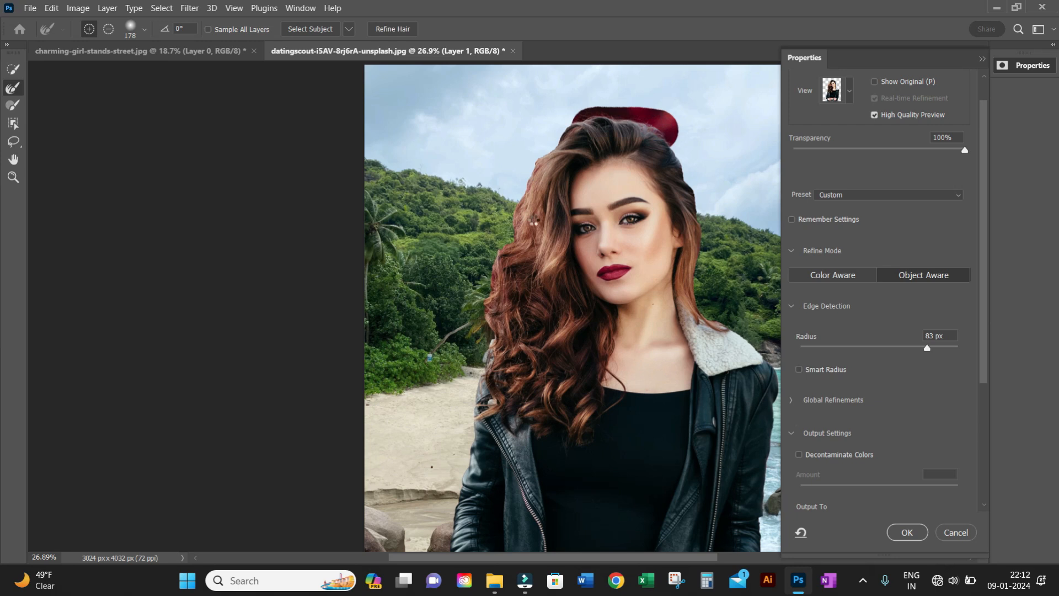
# Brush the Refine Edge Brush along the curly hair side of the head and enable Smart Radius
pyautogui.scroll(-1, 500, 194)
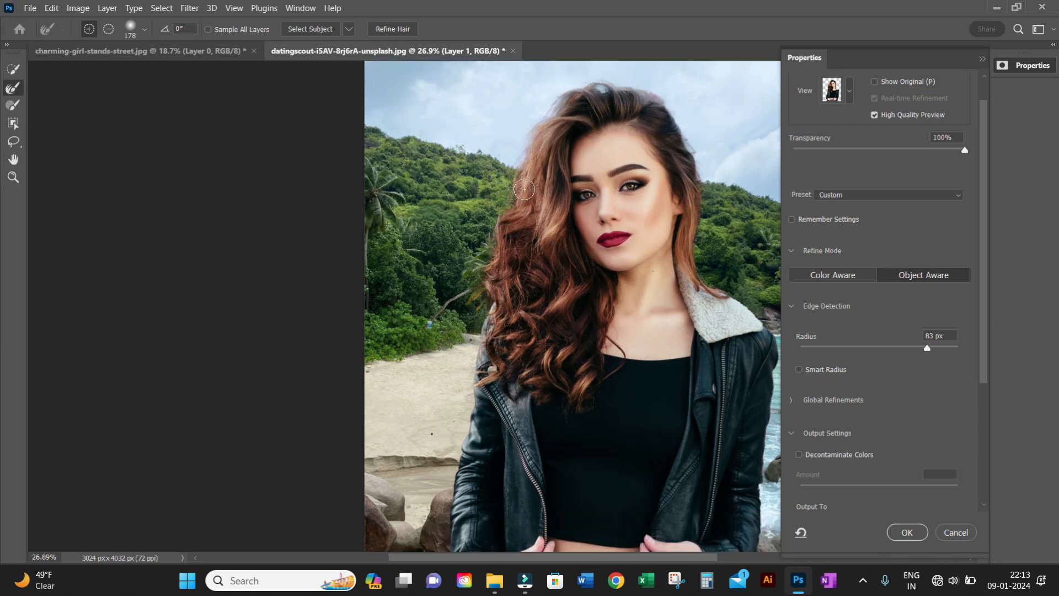
pyautogui.moveTo(539, 118); pyautogui.dragTo(552, 110)
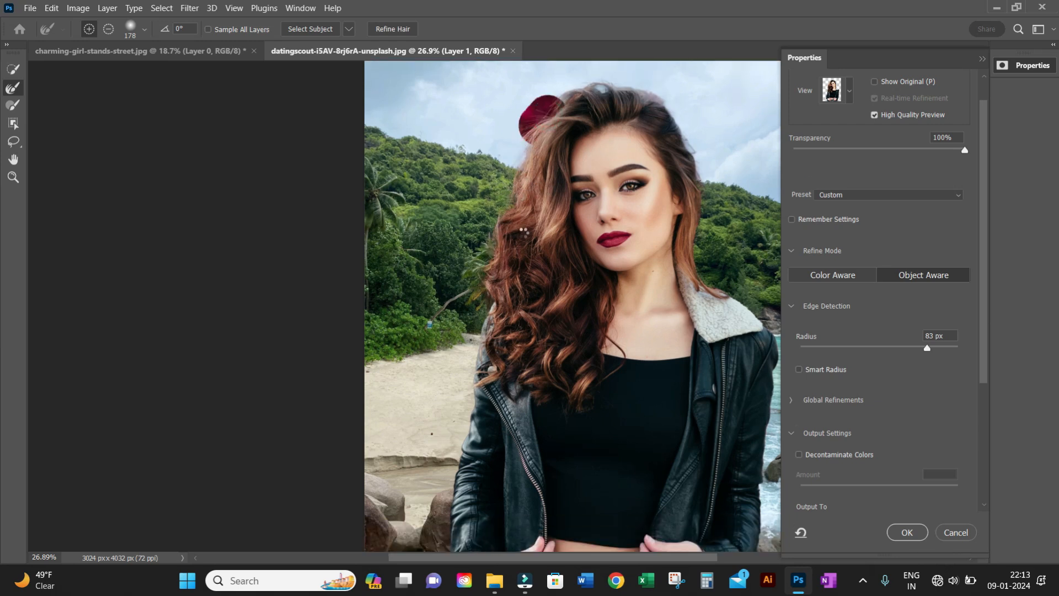
pyautogui.moveTo(503, 259); pyautogui.dragTo(484, 309)
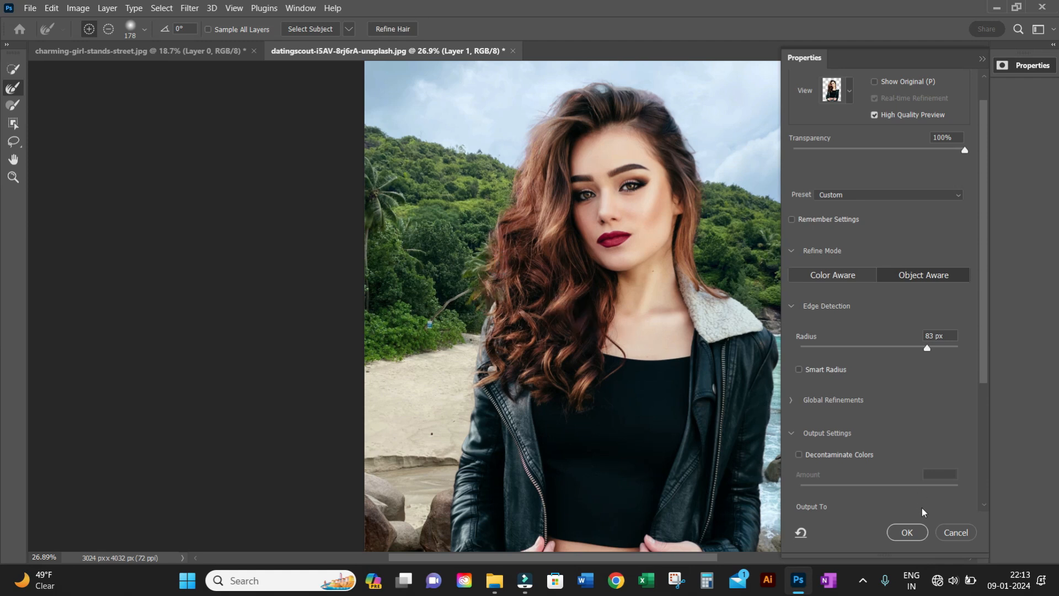
pyautogui.click(801, 373)
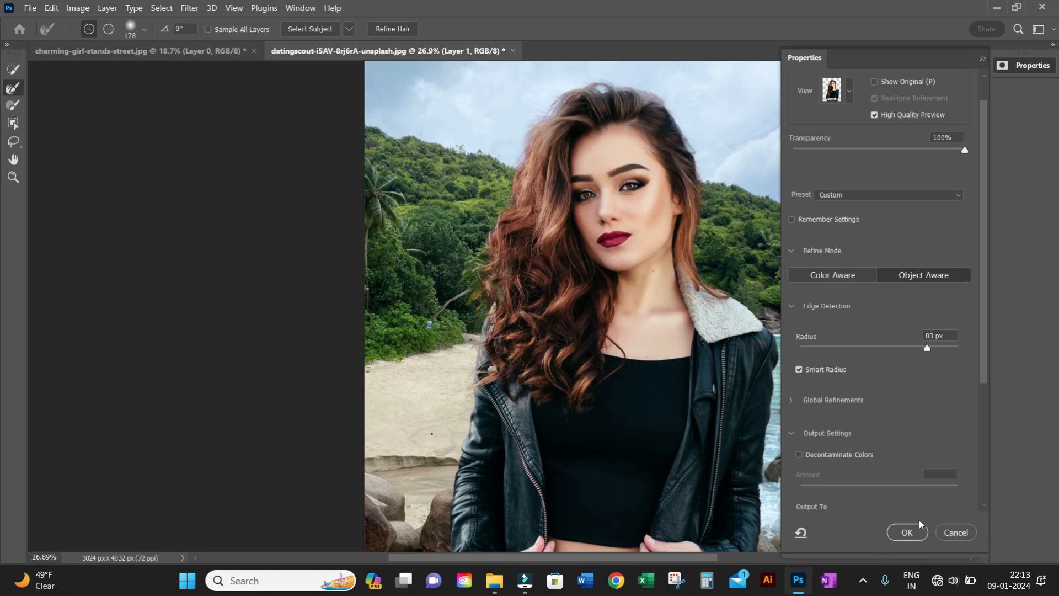
# Apply the Select and Mask refinement as a new layer with a layer mask and inspect the cut-out's hair edges up close
pyautogui.click(907, 532)
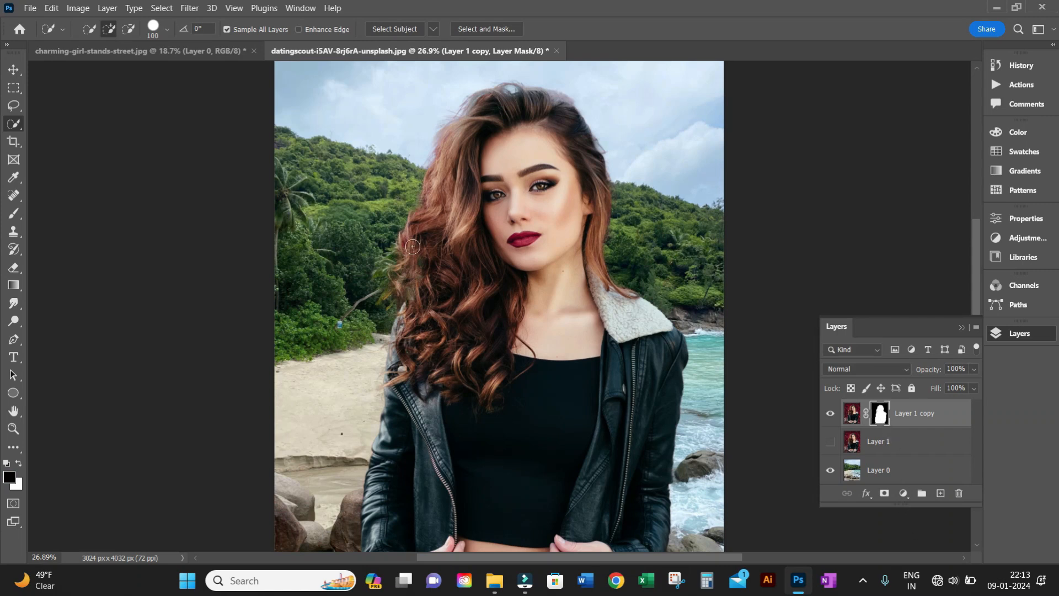
pyautogui.press('z')
pyautogui.moveTo(405, 240); pyautogui.dragTo(449, 263)
pyautogui.press('w')
pyautogui.moveTo(479, 218); pyautogui.dragTo(356, 439)
pyautogui.moveTo(492, 192); pyautogui.dragTo(428, 256)
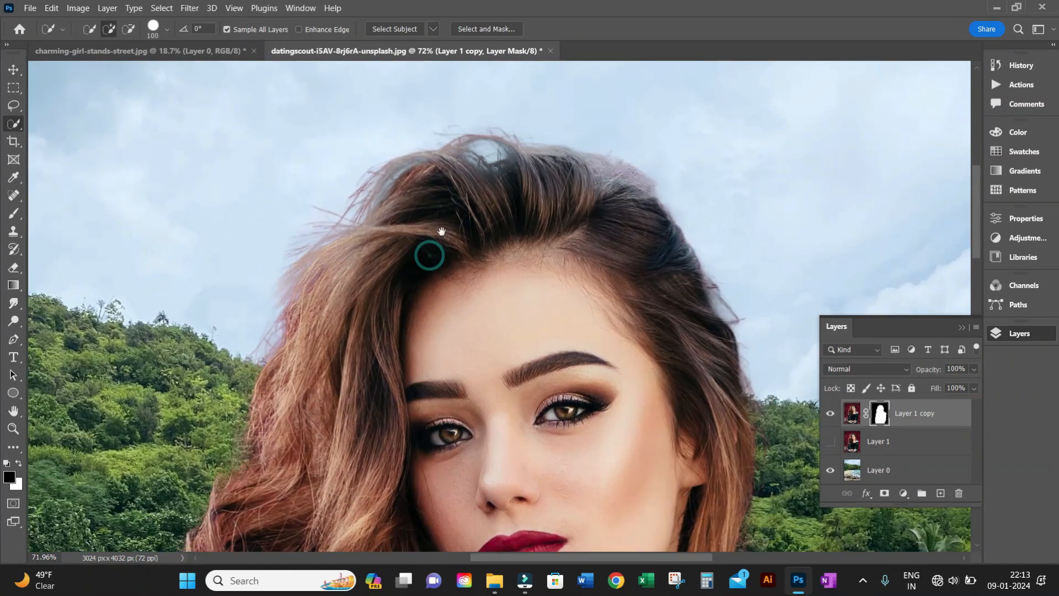
pyautogui.press('z')
pyautogui.moveTo(438, 154)
pyautogui.mouseDown()
pyautogui.moveTo(461, 176)
pyautogui.moveTo(428, 173)
pyautogui.mouseUp()
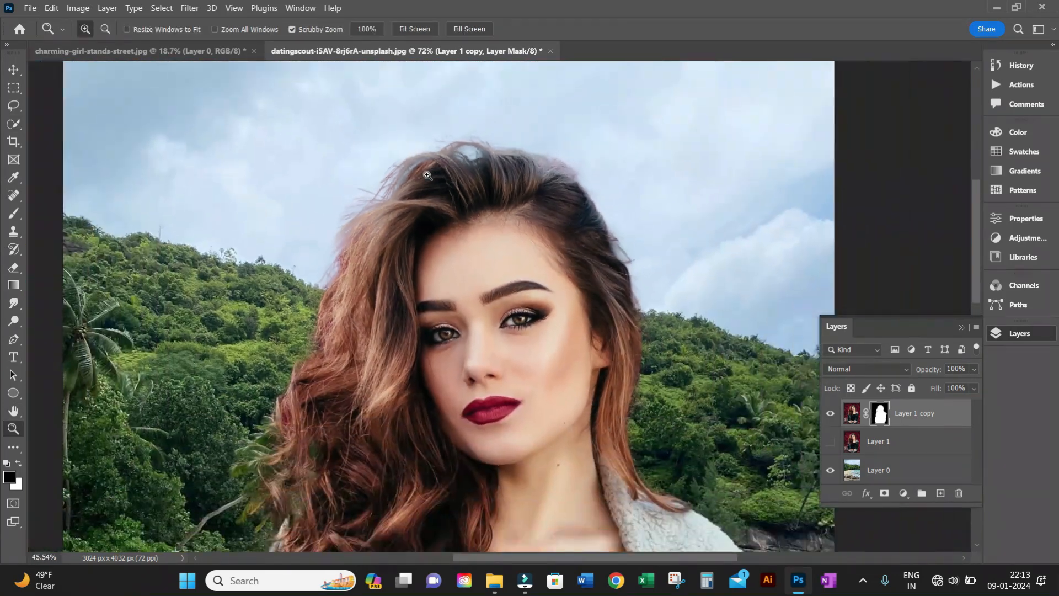
pyautogui.moveTo(548, 253); pyautogui.dragTo(579, 237)
# Reopen Select and Mask on the cut-out layer's mask, enable Decontaminate Colors, and apply the result as a new masked layer
pyautogui.rightClick(880, 416)
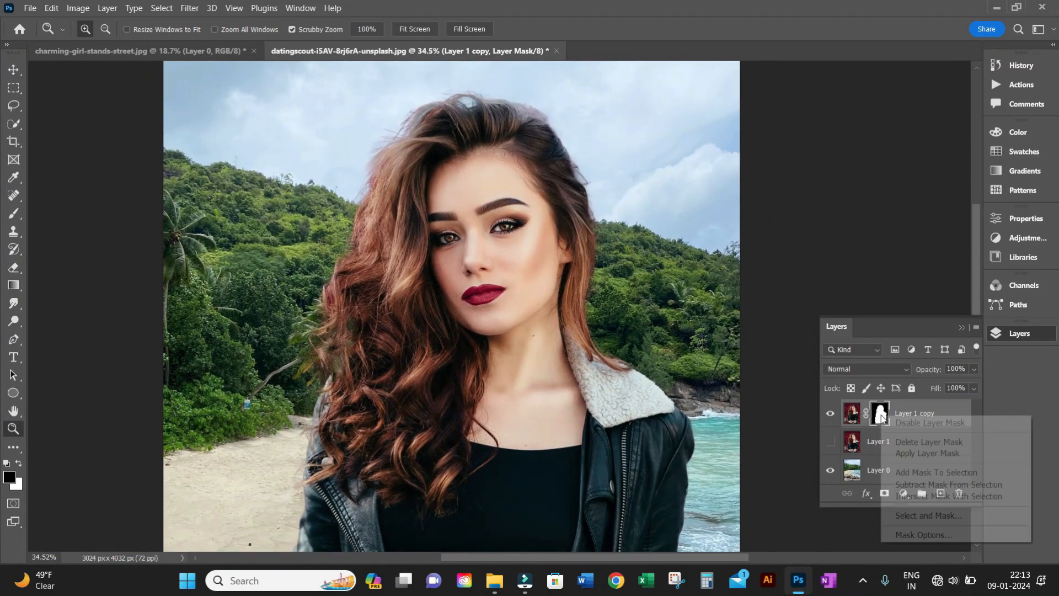
pyautogui.click(922, 517)
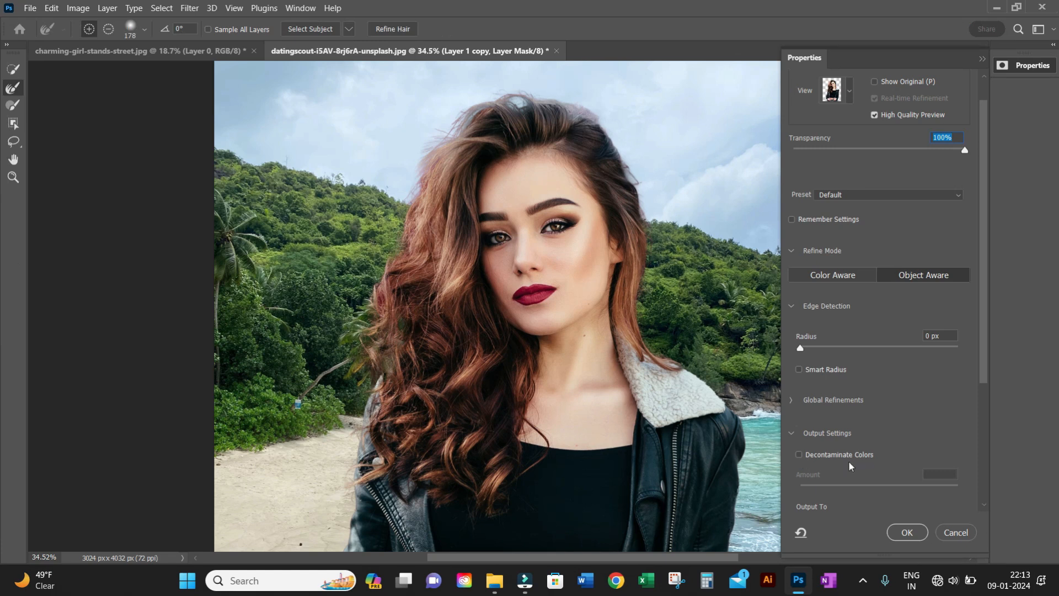
pyautogui.click(800, 455)
pyautogui.click(909, 533)
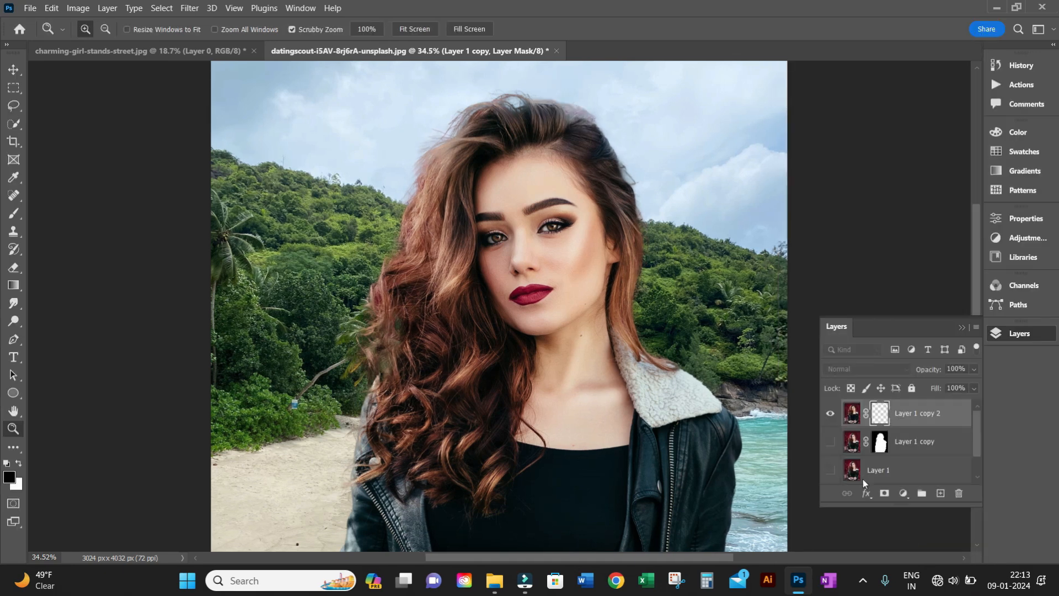
pyautogui.moveTo(585, 294); pyautogui.dragTo(561, 287)
pyautogui.moveTo(588, 369); pyautogui.dragTo(583, 309)
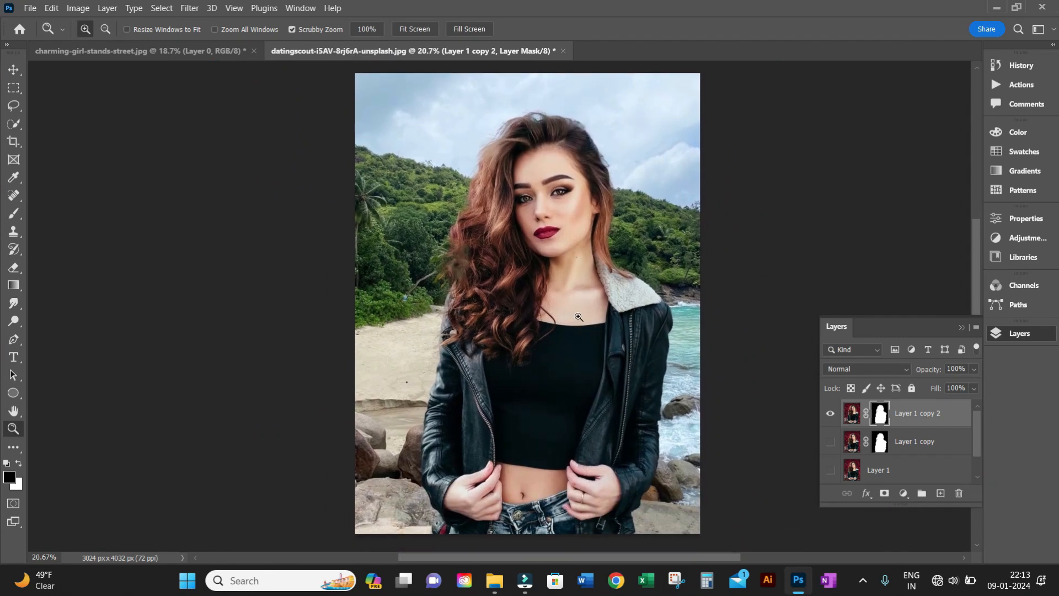